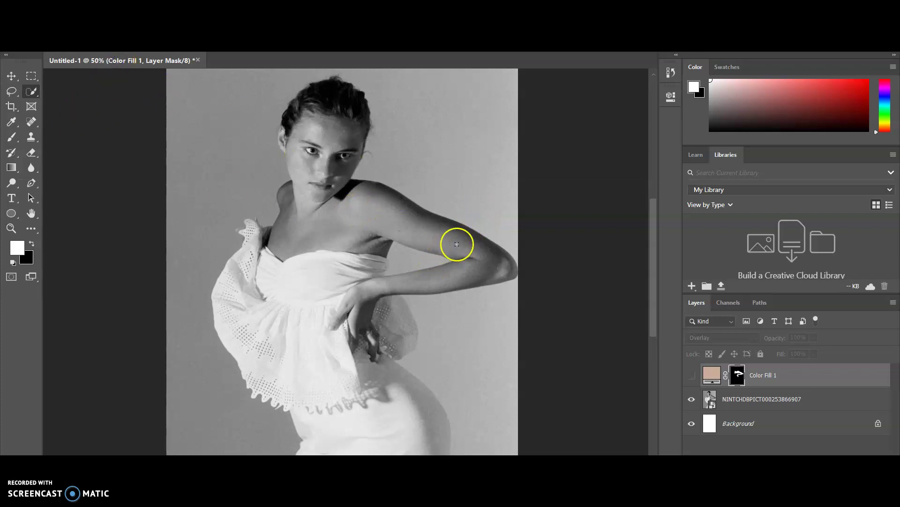
Make the Color Fill 1 skin-tone layer visible over the black-and-white photo
left_click(692, 376)
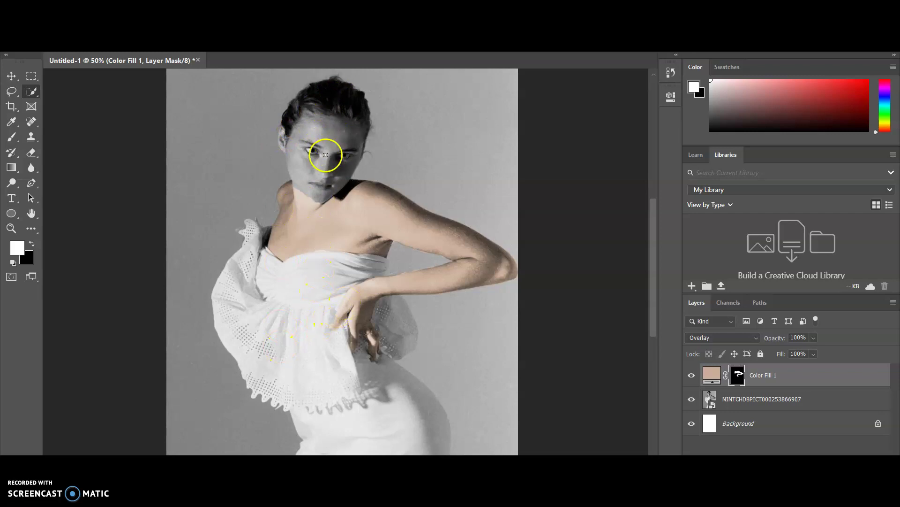
scroll(347, 342, "down", 3)
scroll(528, 323, "up", 3)
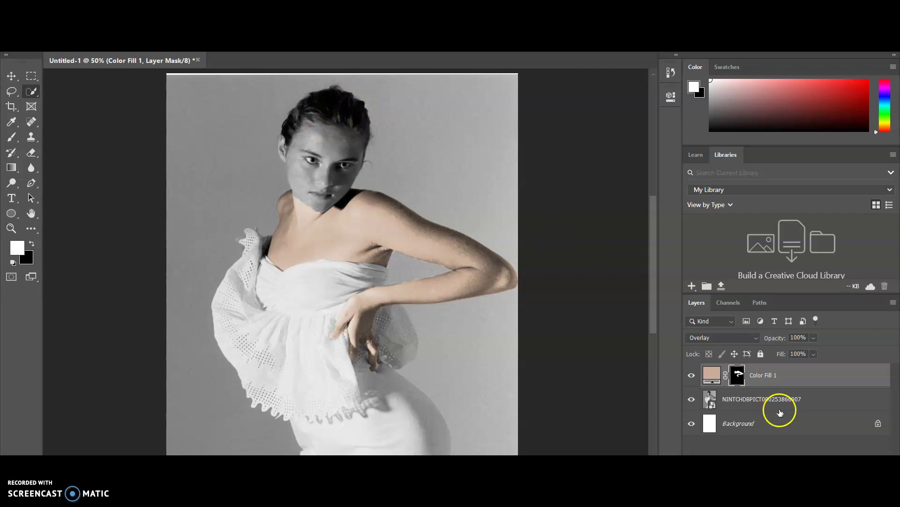
Select the woman's face and ear on the photo layer with the Quick Selection tool and check the selection in Quick Mask
left_click(755, 401)
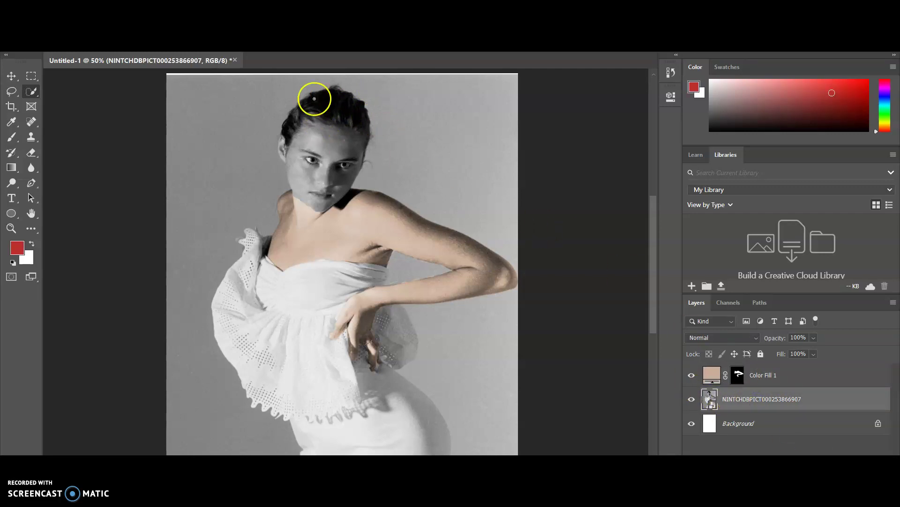
left_click_drag(330, 146, 327, 162)
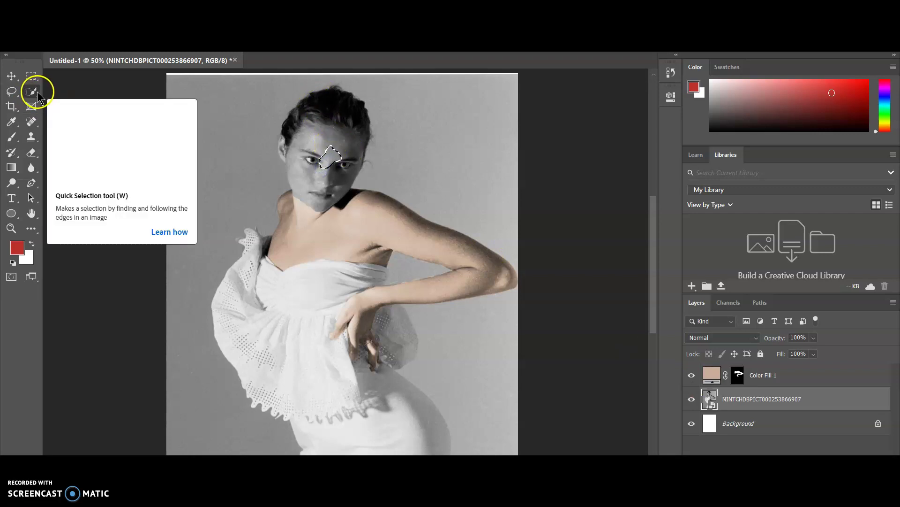
left_click_drag(349, 145, 345, 156)
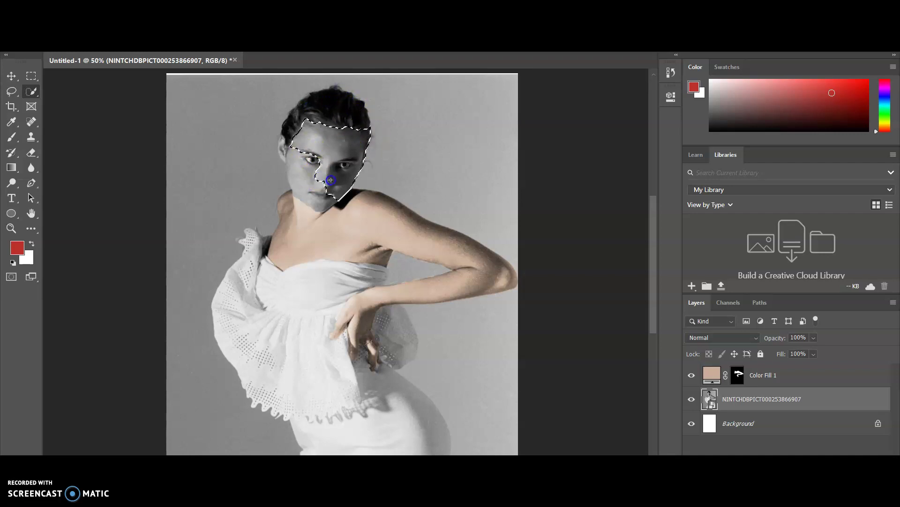
mouse_move(315, 200)
left_mouse_down()
mouse_move(306, 192)
mouse_move(293, 201)
mouse_move(323, 220)
mouse_move(292, 204)
left_mouse_up()
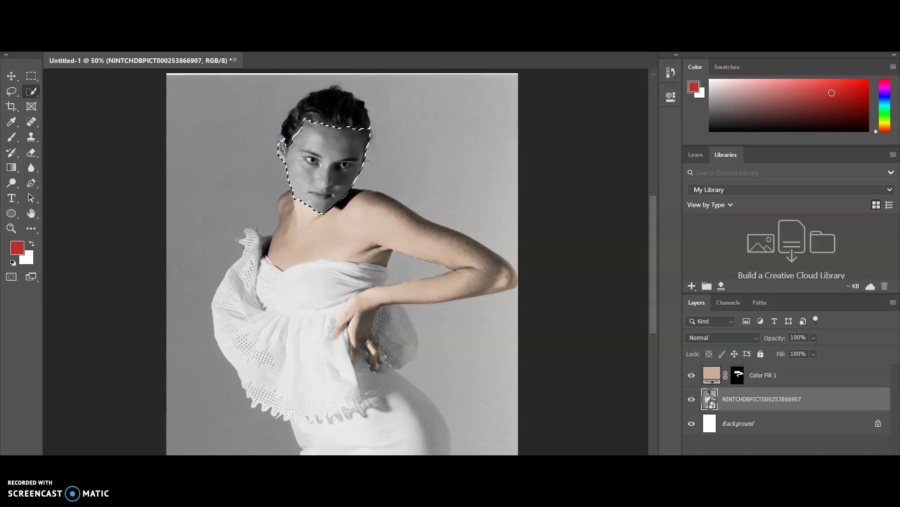
key("q")
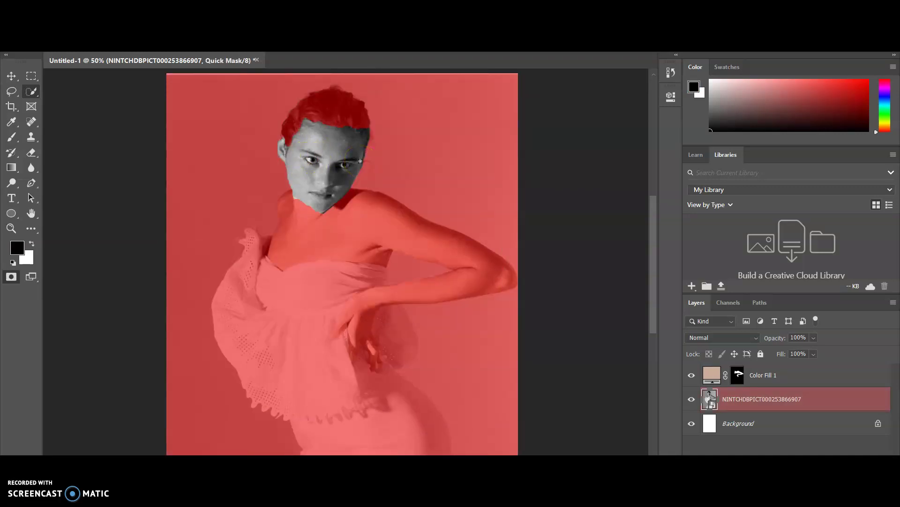
mouse_move(360, 160)
left_mouse_down()
mouse_move(330, 136)
mouse_move(355, 153)
left_mouse_up()
key("q")
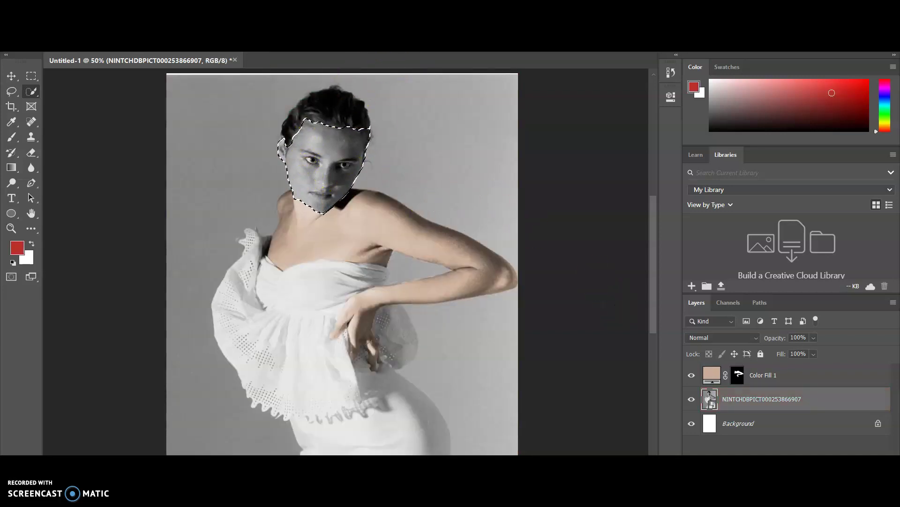
Refine the edge of the face selection using Smart Radius with a 1 px radius
key("ctrl+alt+r")
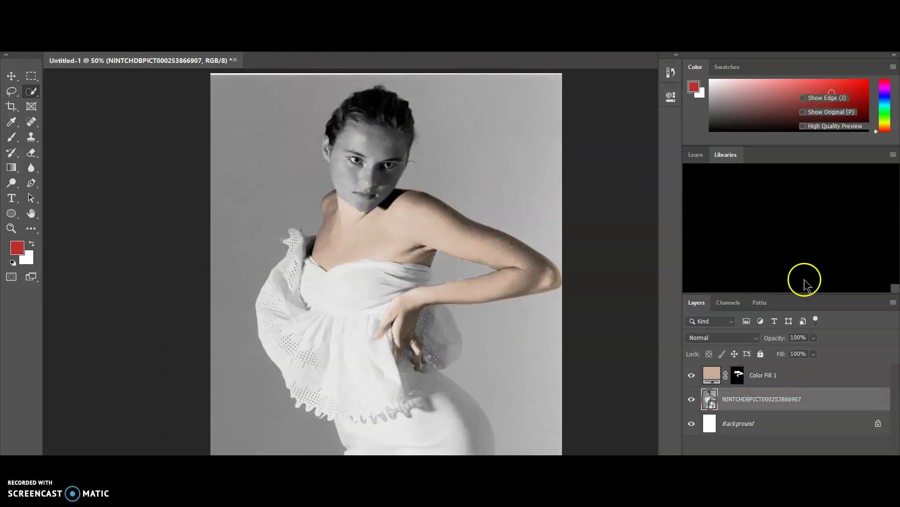
left_click(737, 264)
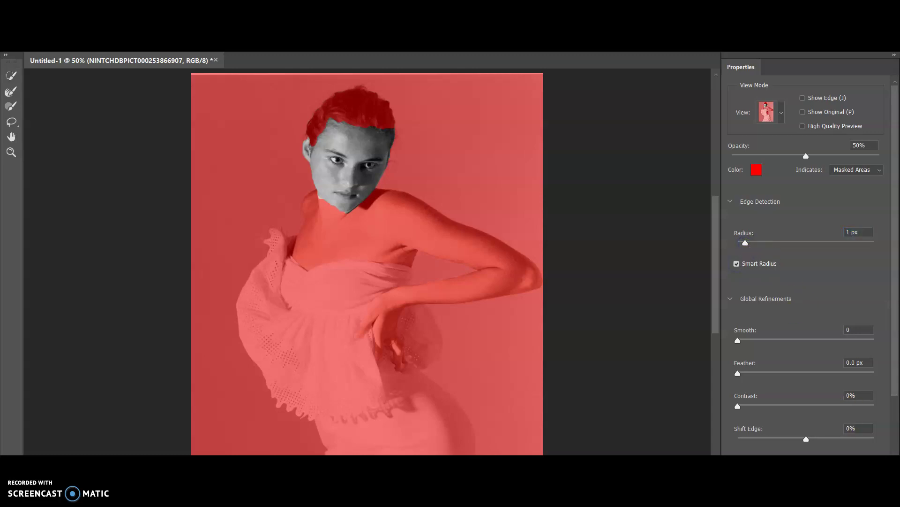
left_click(798, 447)
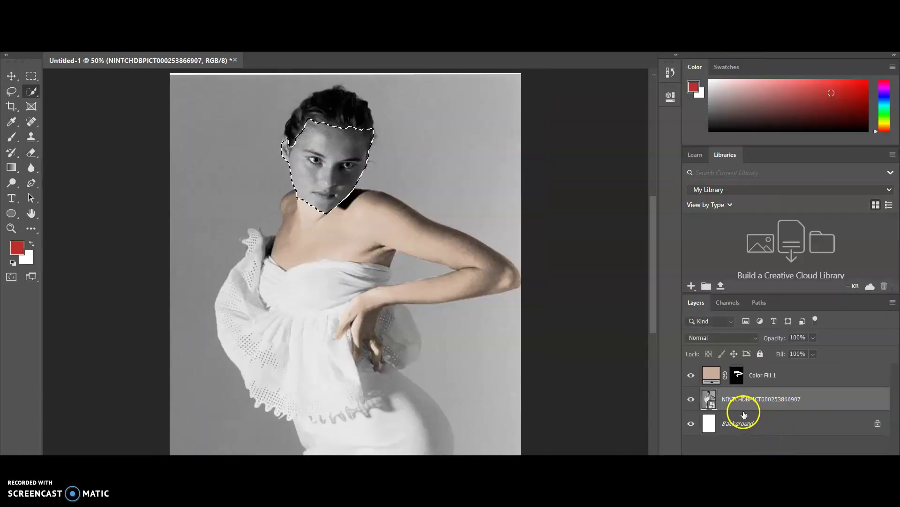
Add a Solid Color fill over the selected face, sample its colour from the chest skin (#d4bcab), and set its blend mode to Overlay
left_click(799, 487)
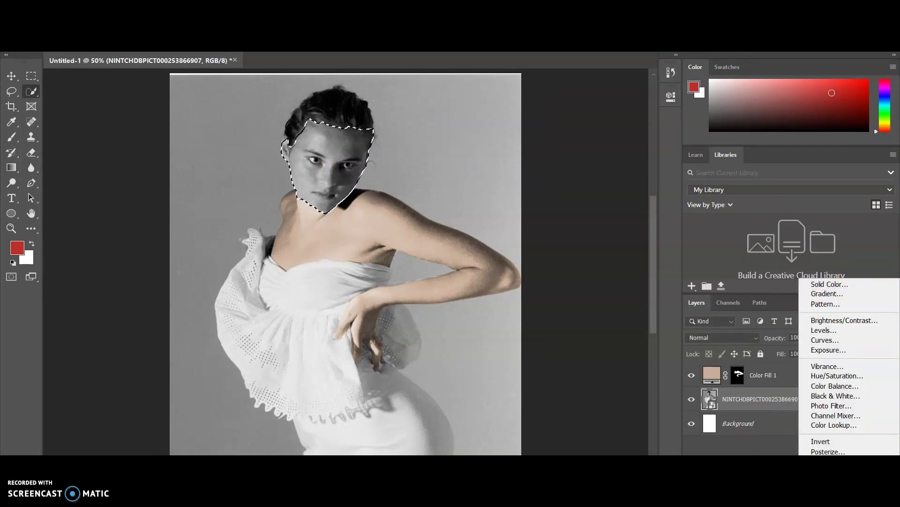
left_click(840, 284)
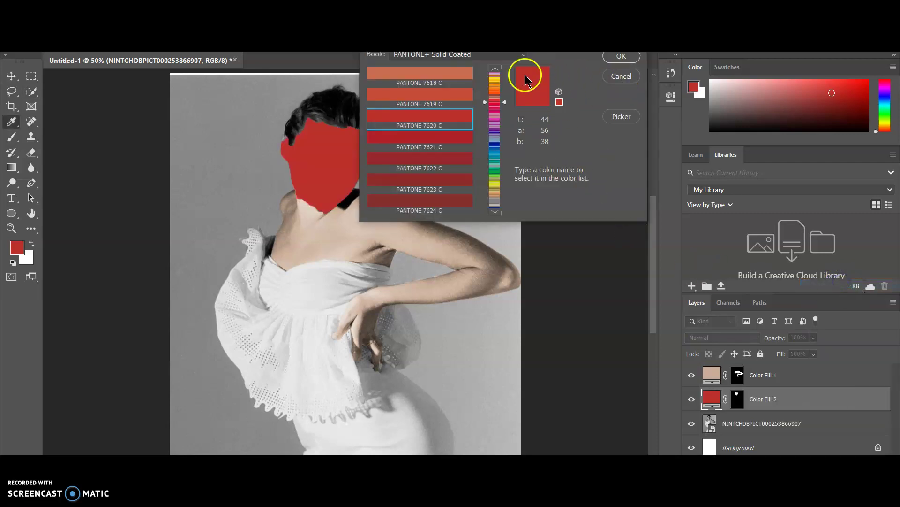
left_click(618, 117)
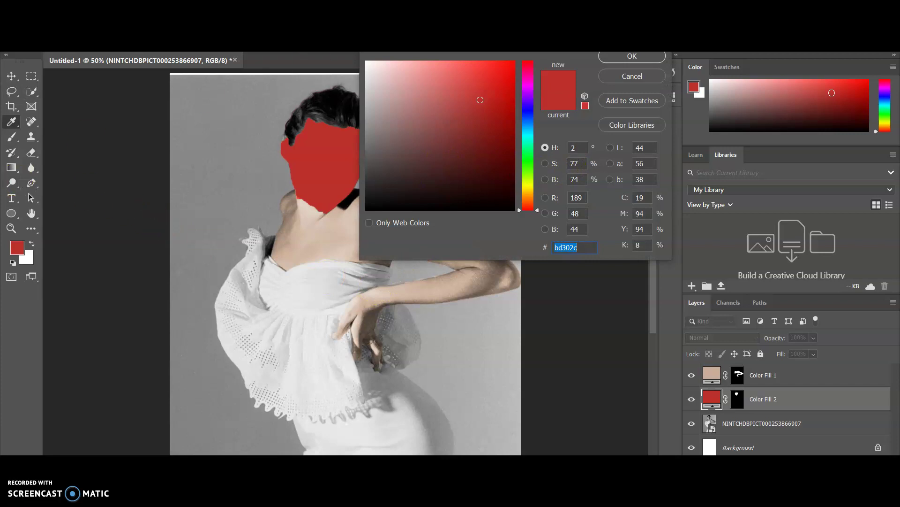
left_click_drag(436, 34, 547, 40)
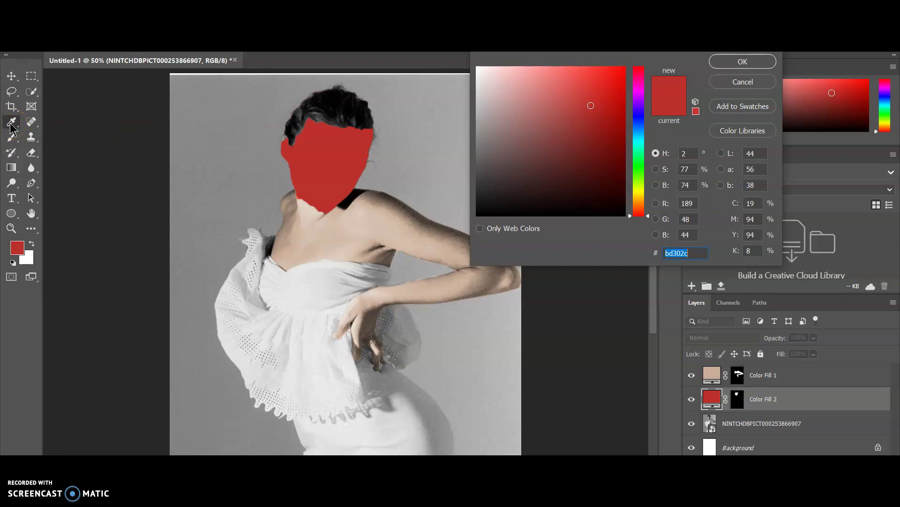
left_click(325, 234)
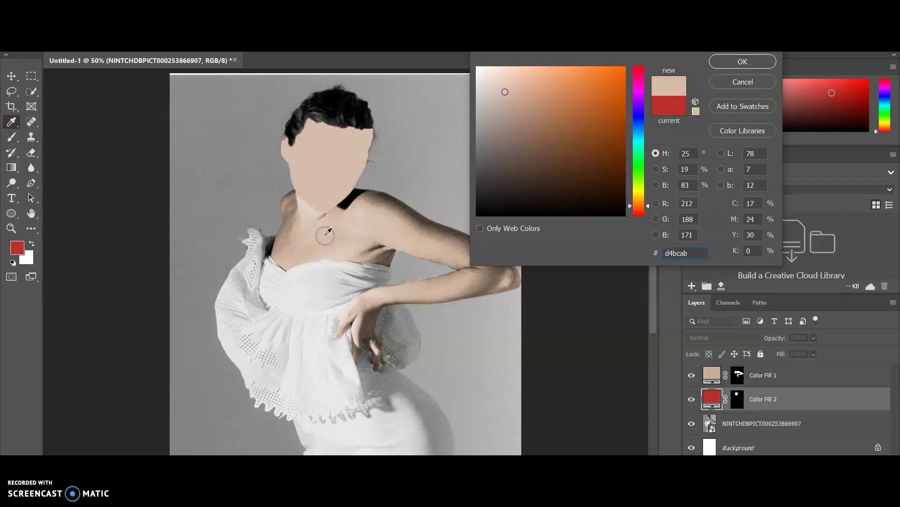
left_click(736, 66)
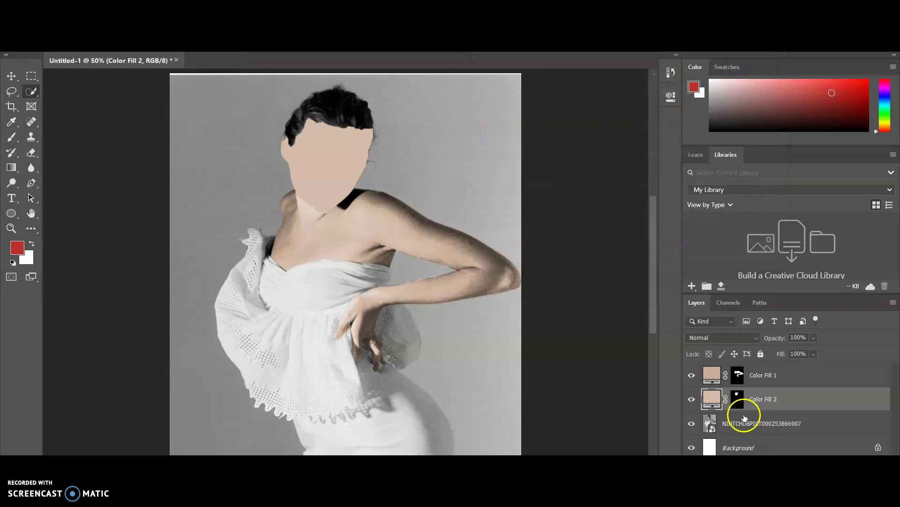
left_click(750, 337)
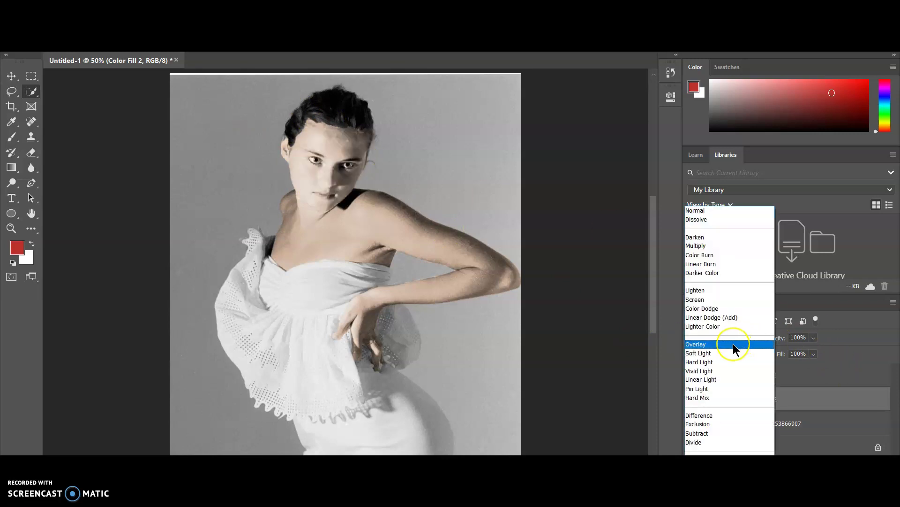
left_click(733, 343)
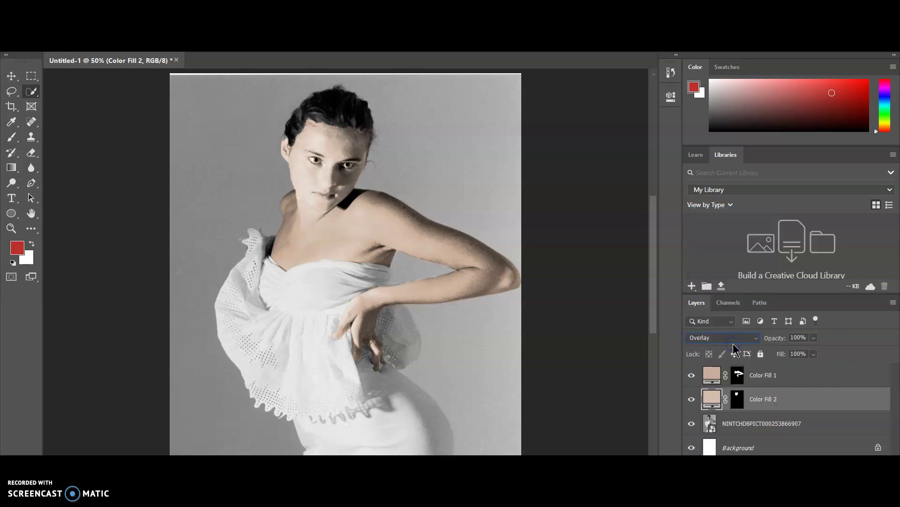
Erase both eyes from the Color Fill 2 layer mask to remove the skin tone there
left_click(10, 228)
left_click(322, 162)
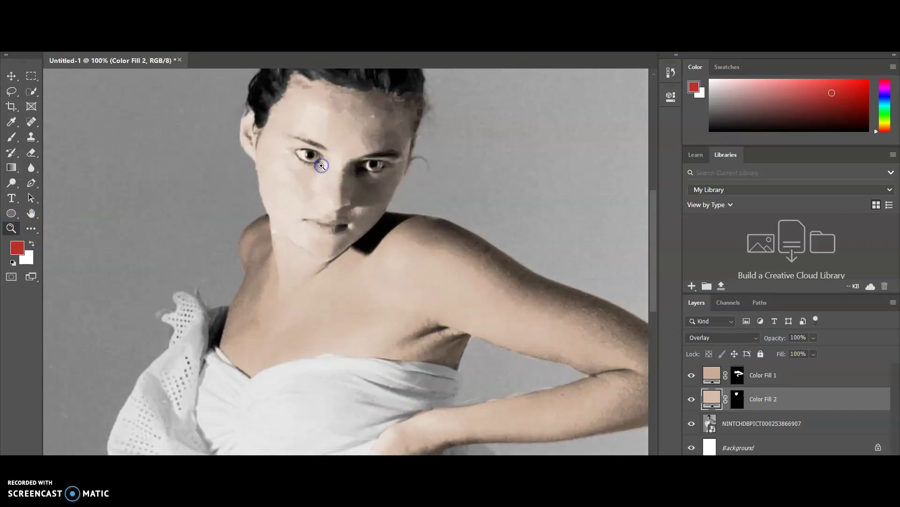
scroll(404, 202, "up", 1)
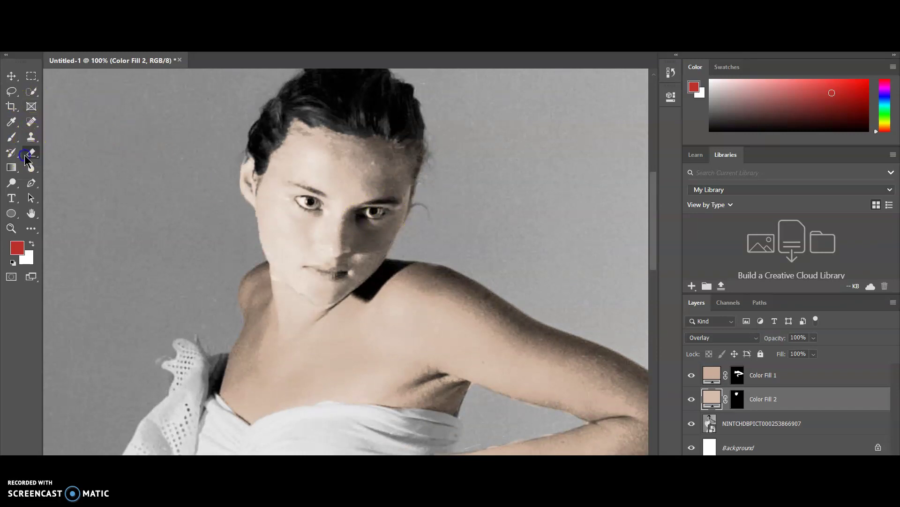
left_click(737, 399)
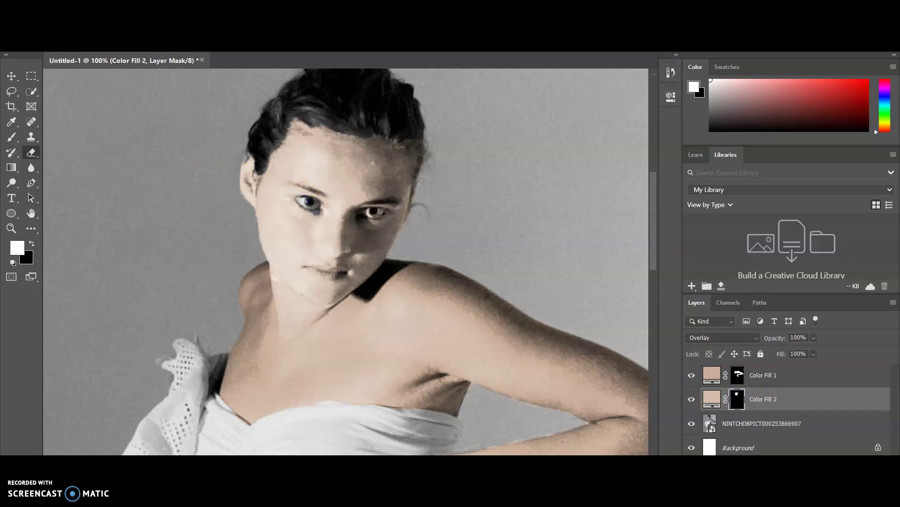
left_click(51, 22)
left_click(58, 34)
left_click(51, 22)
left_click(58, 34)
left_click_drag(278, 195, 312, 205)
left_click_drag(375, 210, 379, 213)
left_click_drag(379, 213, 382, 212)
Erase the skin tone from the hair beside the temple on the Color Fill 2 layer mask
scroll(492, 244, "up", 1)
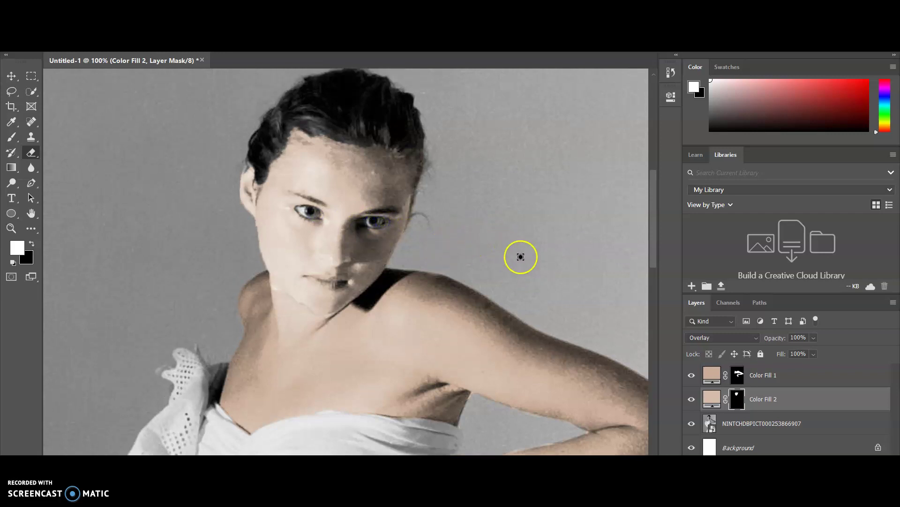
left_click(765, 375)
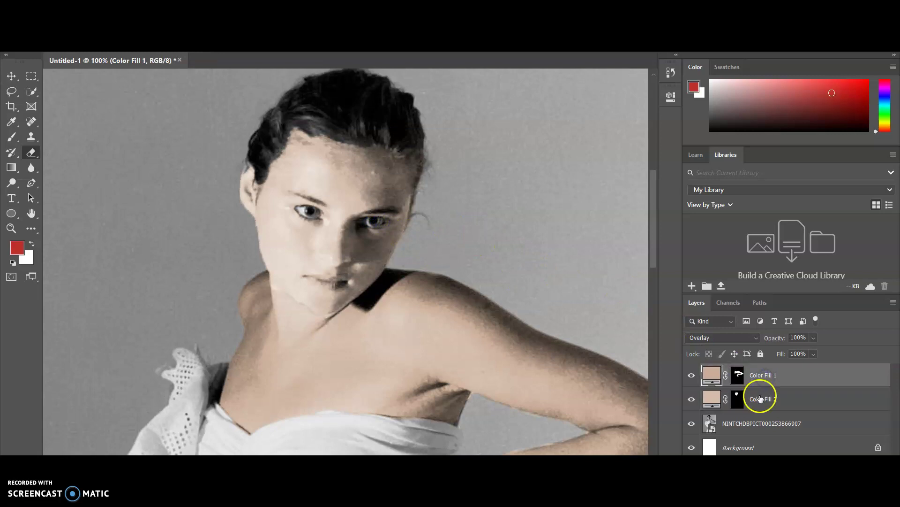
scroll(530, 314, "up", 2)
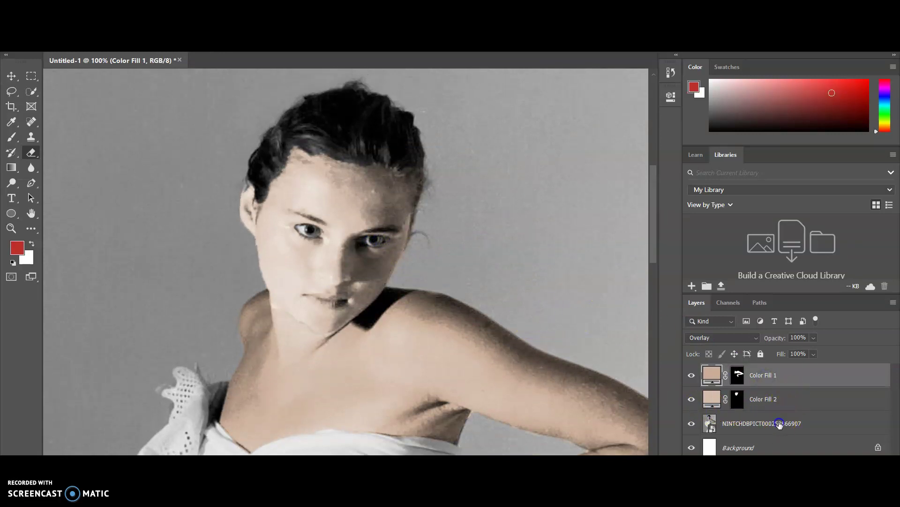
left_click(780, 423)
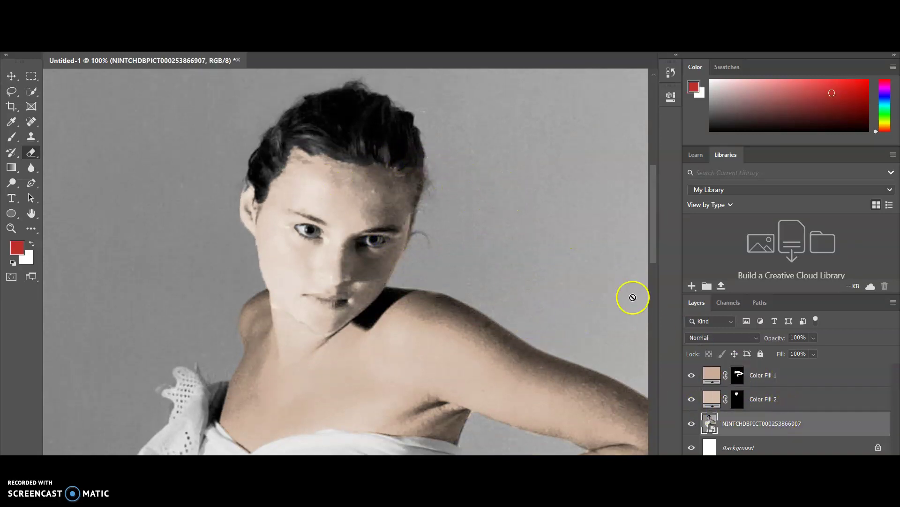
left_click(736, 403)
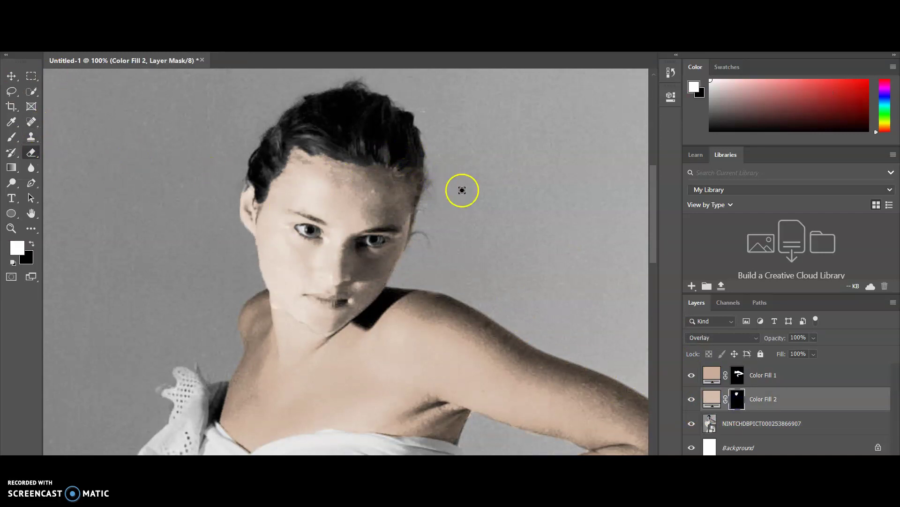
left_click(425, 164)
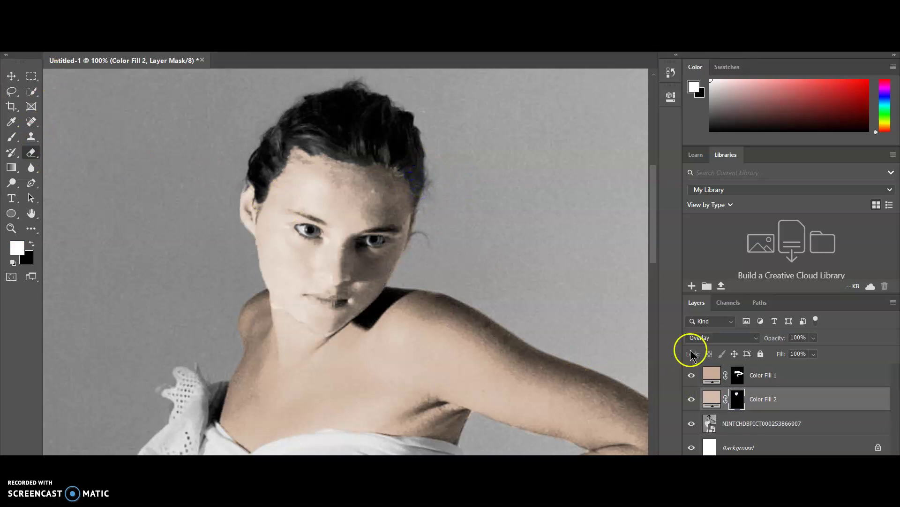
Select only the woman's hair on the photo layer with the Quick Selection tool and check the selection in Quick Mask
left_click(753, 423)
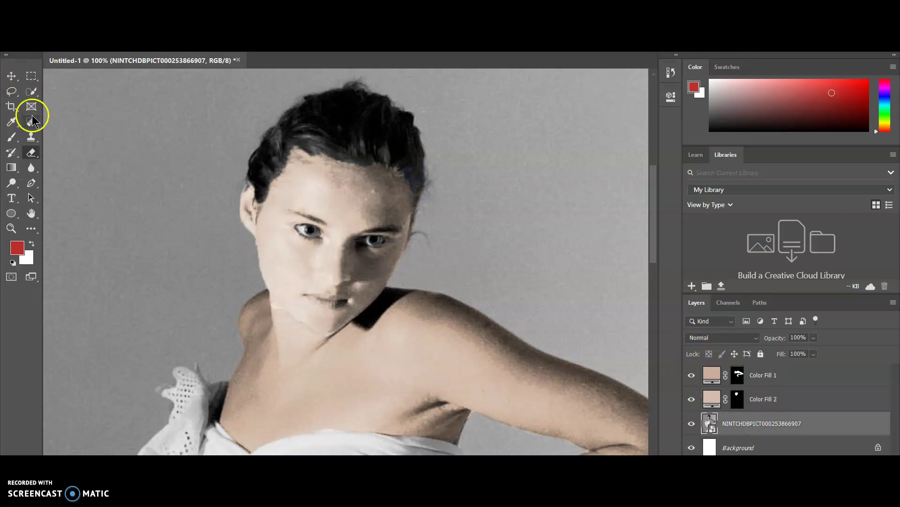
left_click(30, 91)
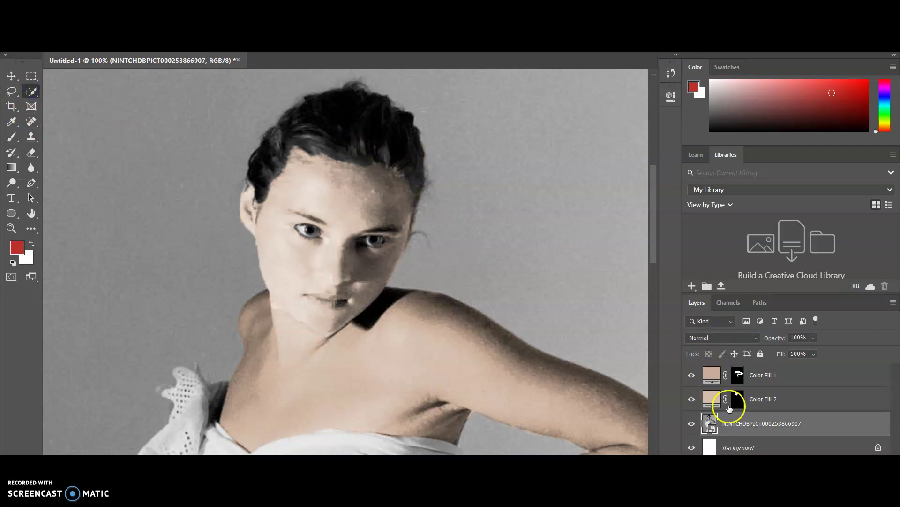
mouse_move(416, 177)
left_mouse_down()
mouse_move(394, 145)
mouse_move(361, 126)
left_mouse_up()
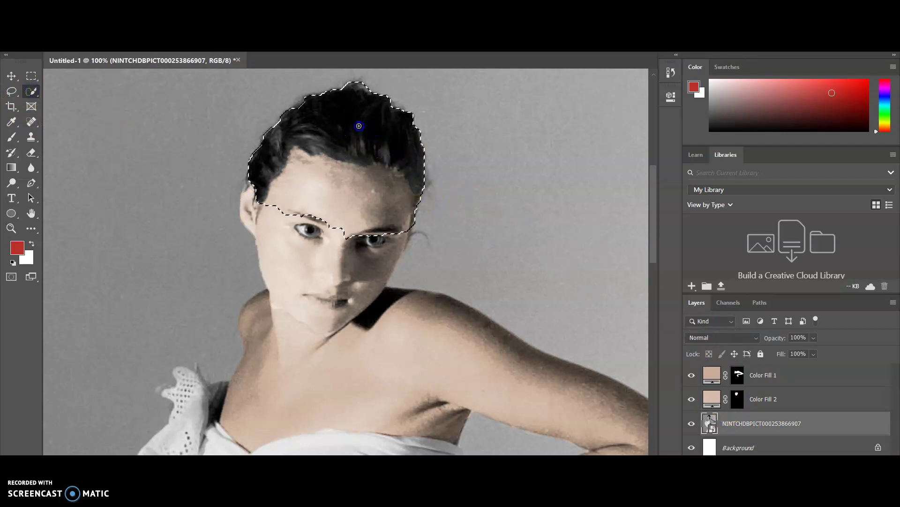
mouse_move(284, 193)
left_mouse_down()
mouse_move(258, 202)
mouse_move(277, 202)
mouse_move(299, 162)
mouse_move(322, 173)
mouse_move(322, 195)
mouse_move(297, 213)
mouse_move(325, 214)
mouse_move(368, 237)
mouse_move(392, 234)
mouse_move(354, 237)
mouse_move(385, 232)
mouse_move(402, 202)
mouse_move(382, 194)
mouse_move(394, 182)
mouse_move(382, 211)
mouse_move(408, 233)
mouse_move(386, 233)
left_mouse_up()
key("q")
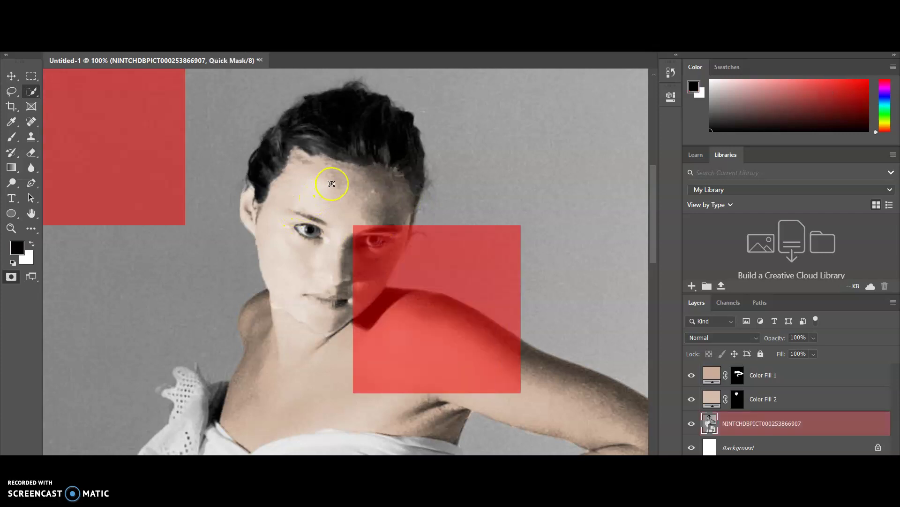
key("q")
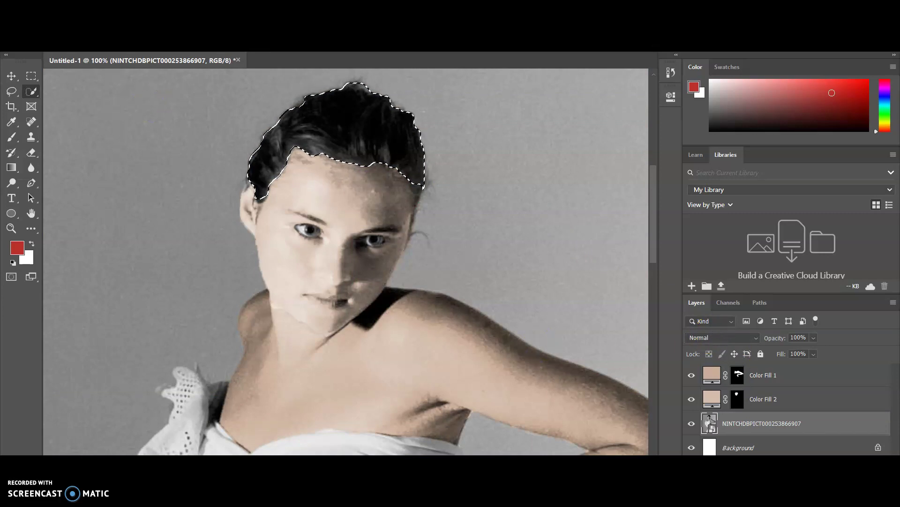
Refine the hair selection in Select and Mask with Smart Radius enabled and an edge detection radius of 2 px
key("ctrl+alt+r")
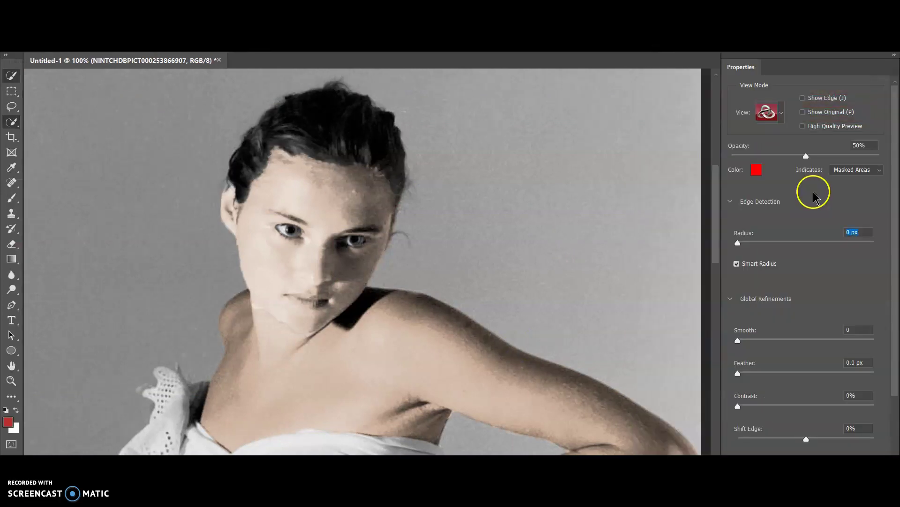
left_click(736, 264)
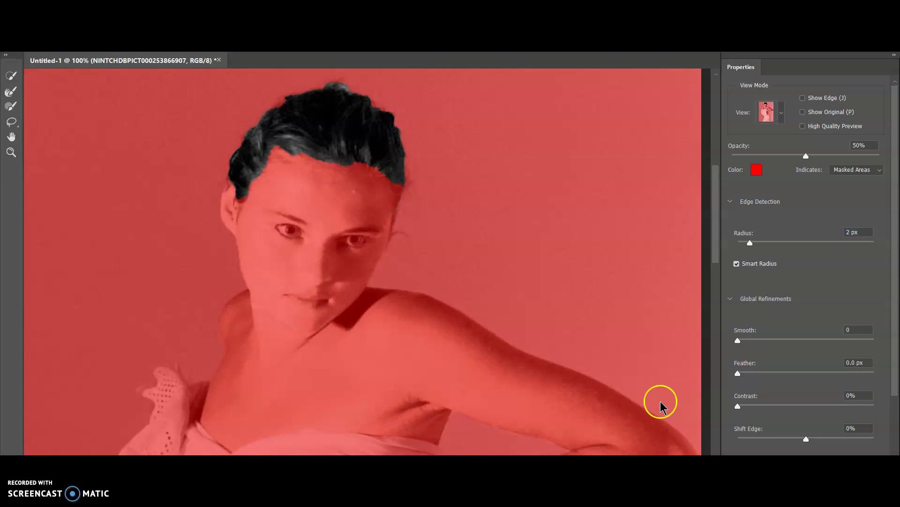
key("Return")
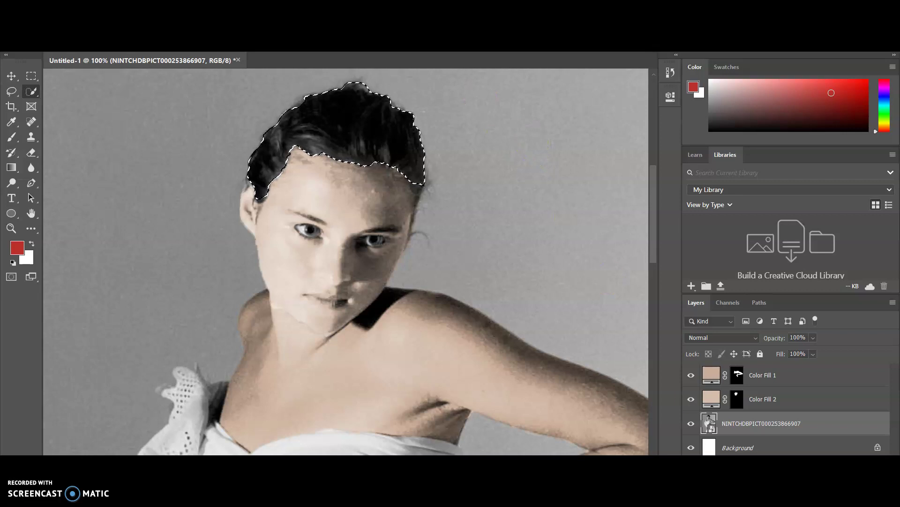
Add a Solid Color fill over the selected hair in dark brown (#4a3404) and set its blend mode to Overlay
left_click(824, 282)
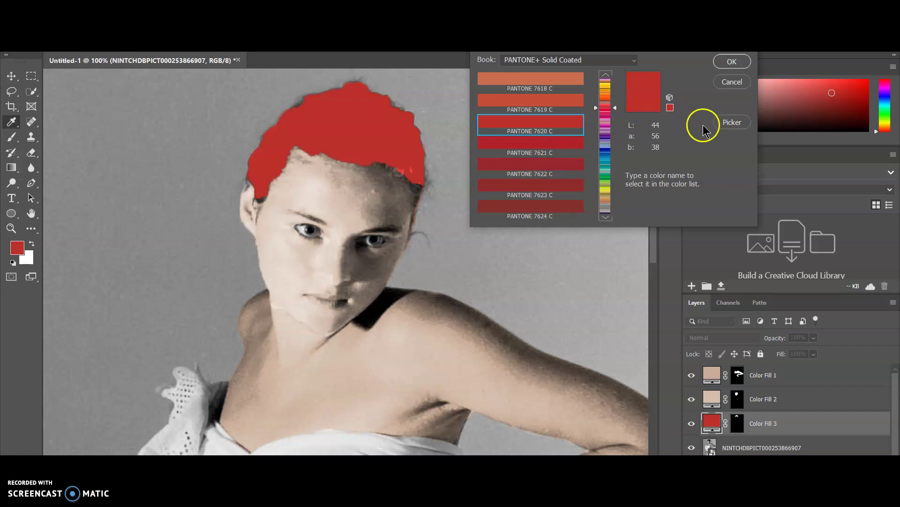
left_click(734, 121)
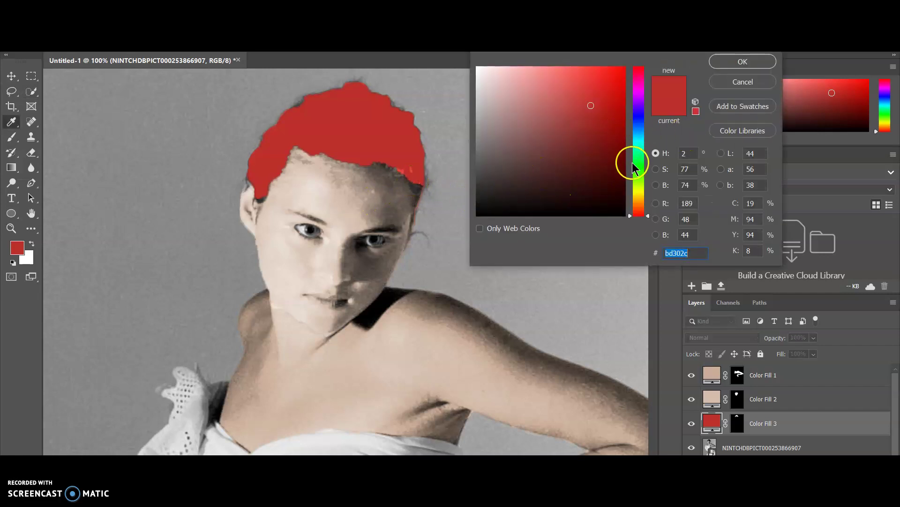
left_click(636, 81)
left_click_drag(634, 94, 638, 190)
left_click_drag(613, 81, 618, 173)
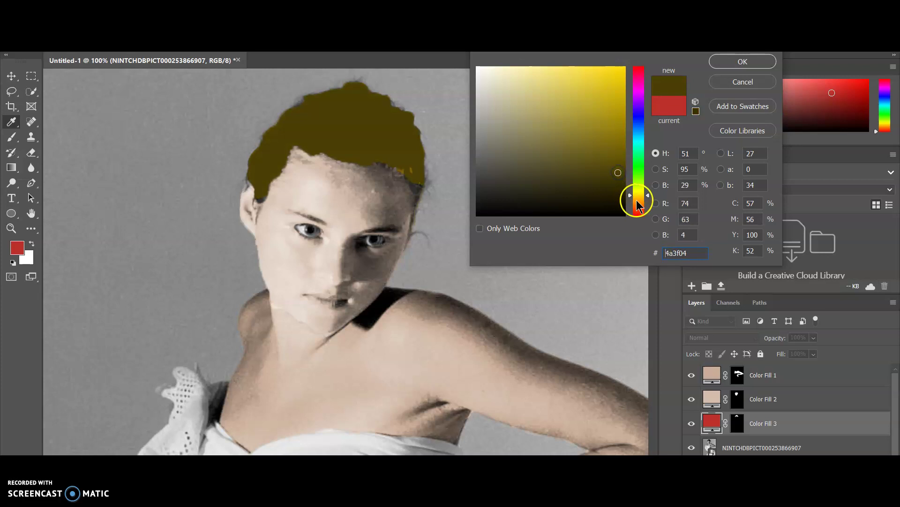
left_click(639, 199)
left_click(742, 64)
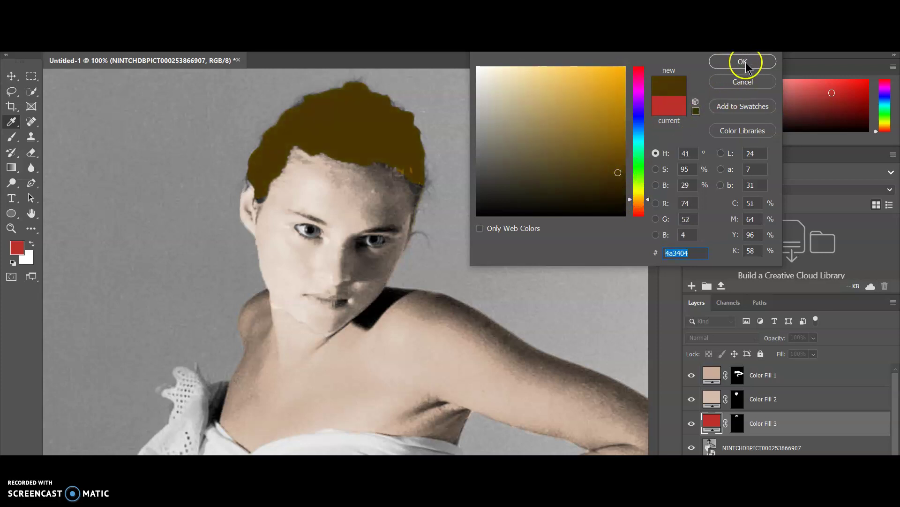
left_click(729, 63)
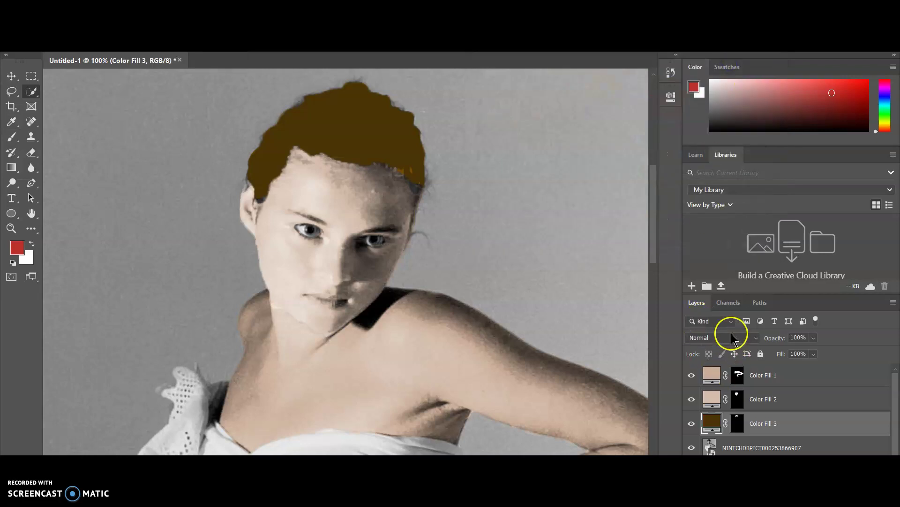
left_click(729, 337)
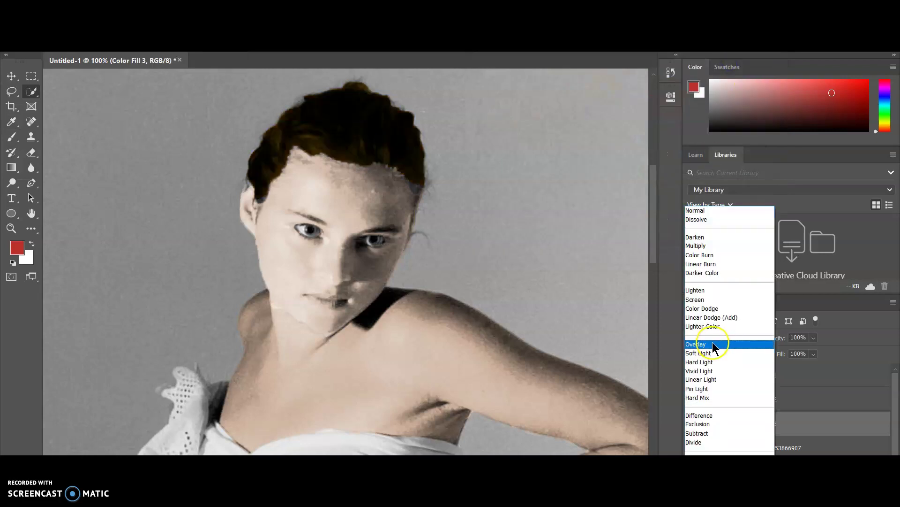
left_click(713, 345)
Lighten the hair's fill layer to golden brown (#947531)
double_click(708, 422)
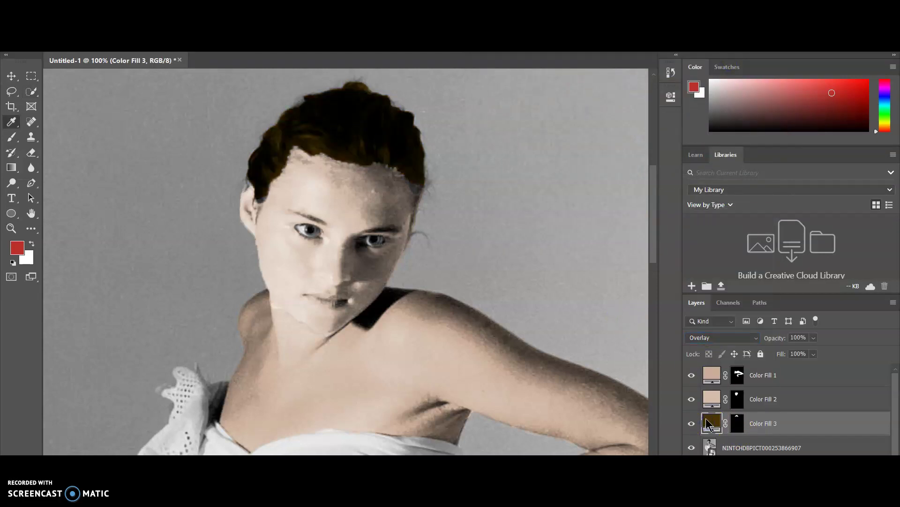
mouse_move(599, 169)
left_mouse_down()
mouse_move(542, 136)
mouse_move(565, 137)
mouse_move(574, 120)
mouse_move(577, 132)
left_mouse_up()
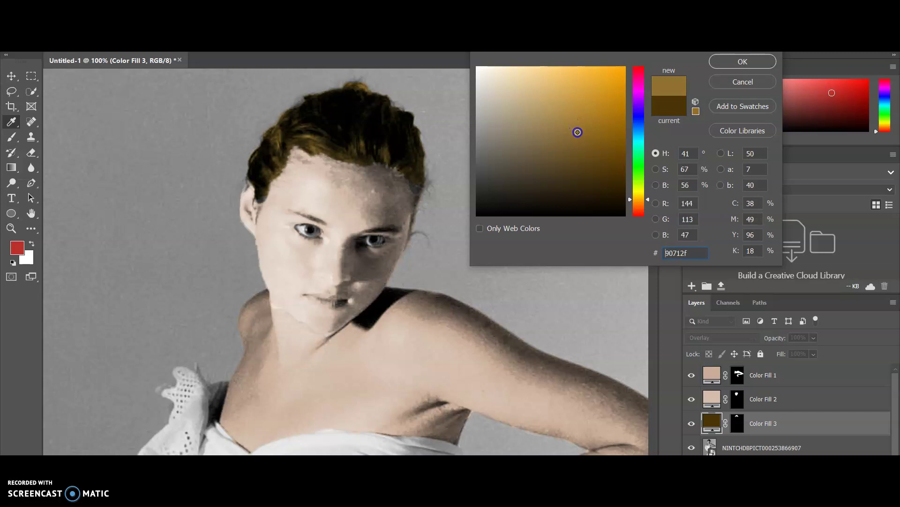
left_click(743, 62)
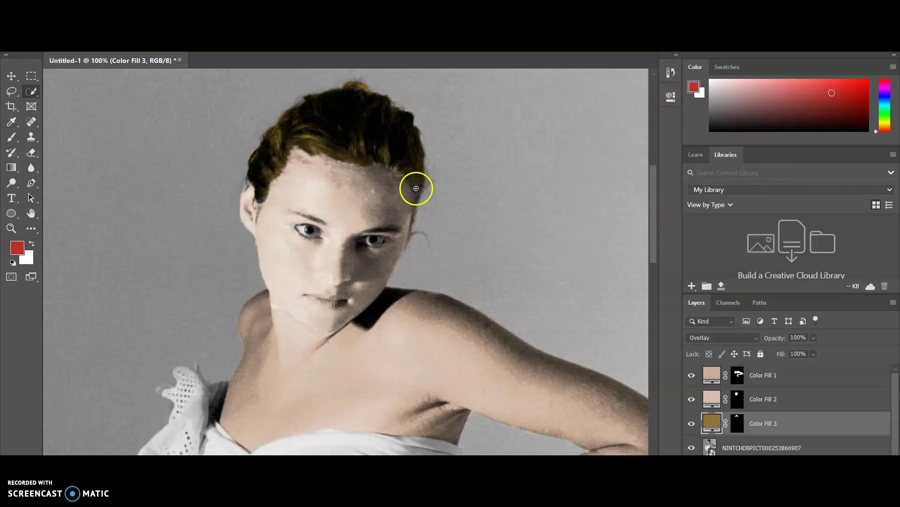
Recolour the hair's fill layer to a light golden blonde (#c5ab5d)
double_click(714, 423)
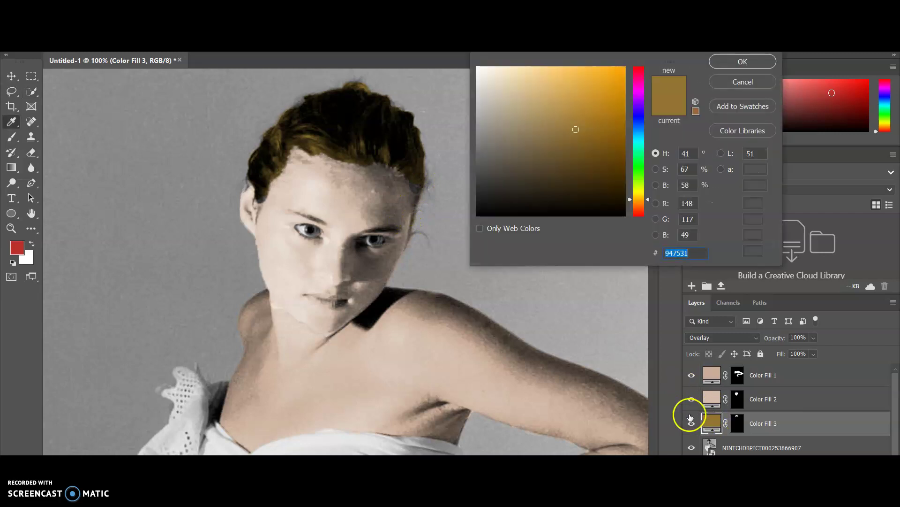
left_click(639, 193)
left_click_drag(599, 141, 571, 112)
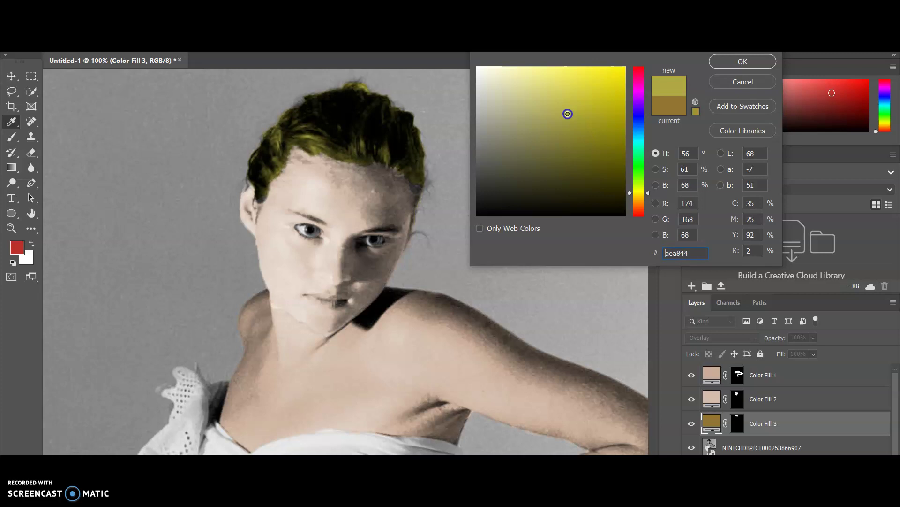
left_click_drag(636, 165, 639, 197)
mouse_move(600, 155)
left_mouse_down()
mouse_move(579, 149)
mouse_move(560, 100)
left_mouse_up()
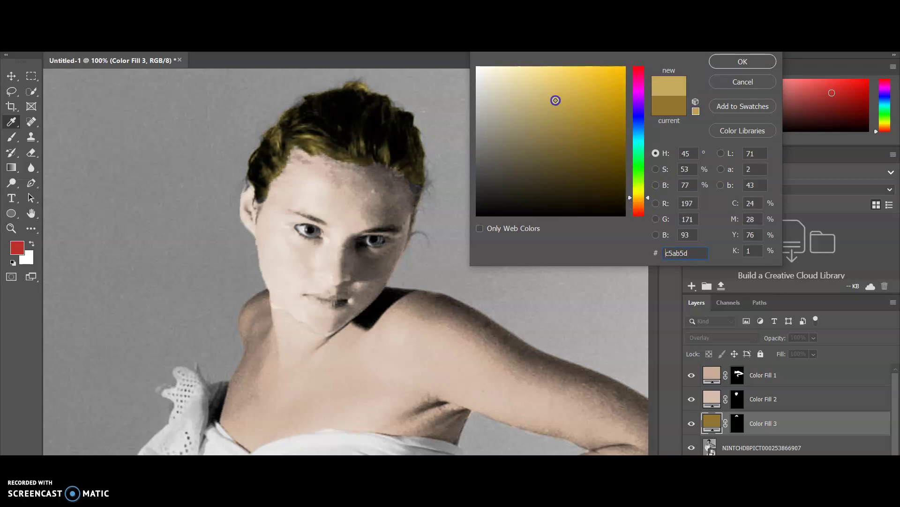
left_click(743, 61)
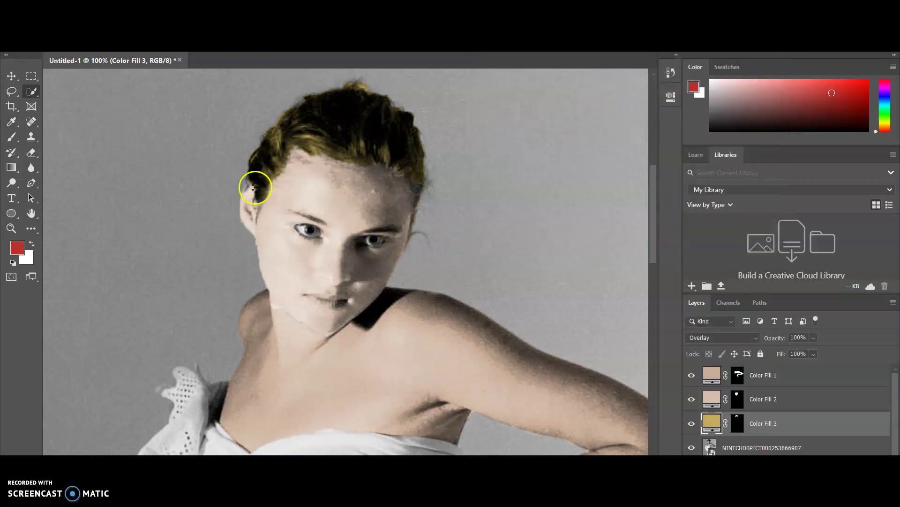
Paint white on the Color Fill 3 layer mask to extend the hair colour over the strands beside the temple
left_click(14, 137)
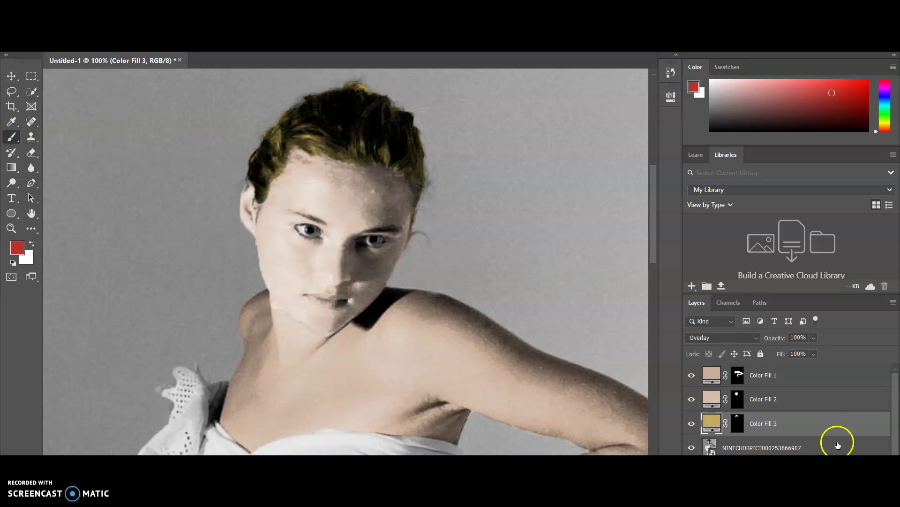
key("d")
left_click(413, 184)
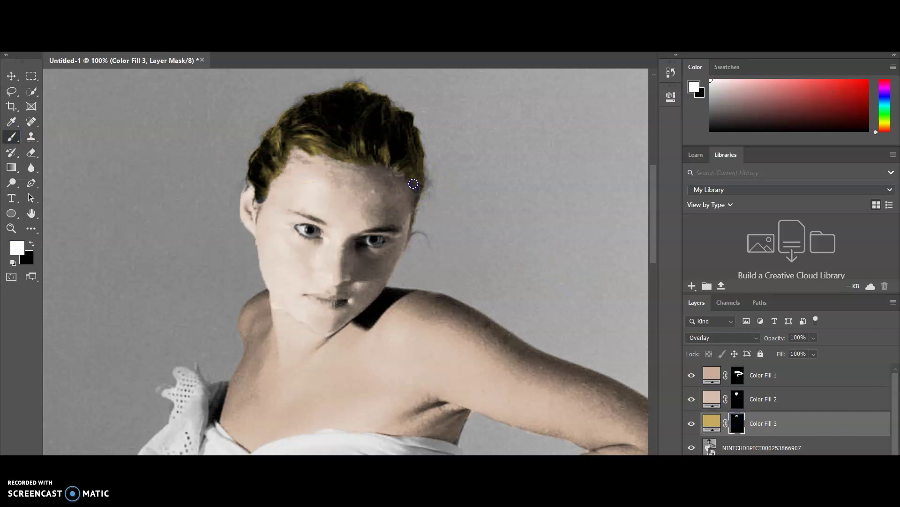
left_click_drag(418, 188, 417, 196)
left_click(31, 152)
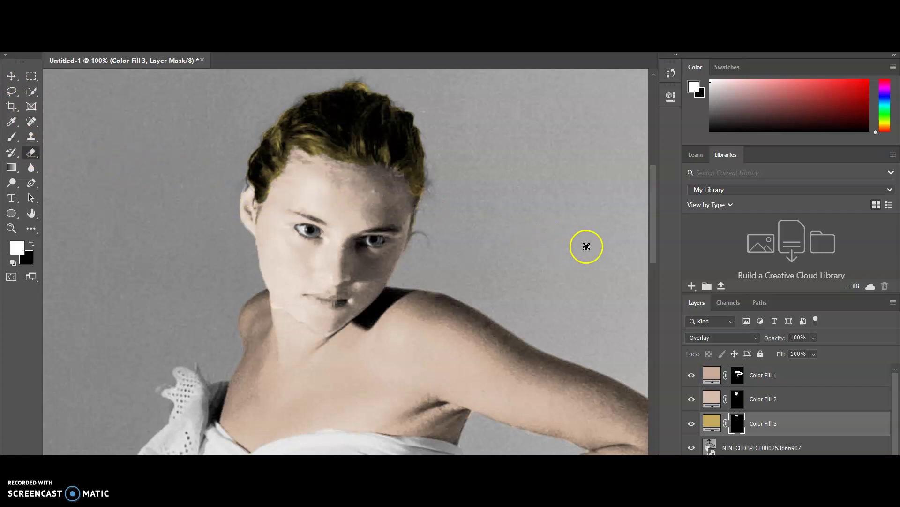
Look over the coloured skin and hair, and make the Color Fill 2 layer mask active with the Brush tool
scroll(572, 254, "down", 3)
scroll(481, 338, "down", 4)
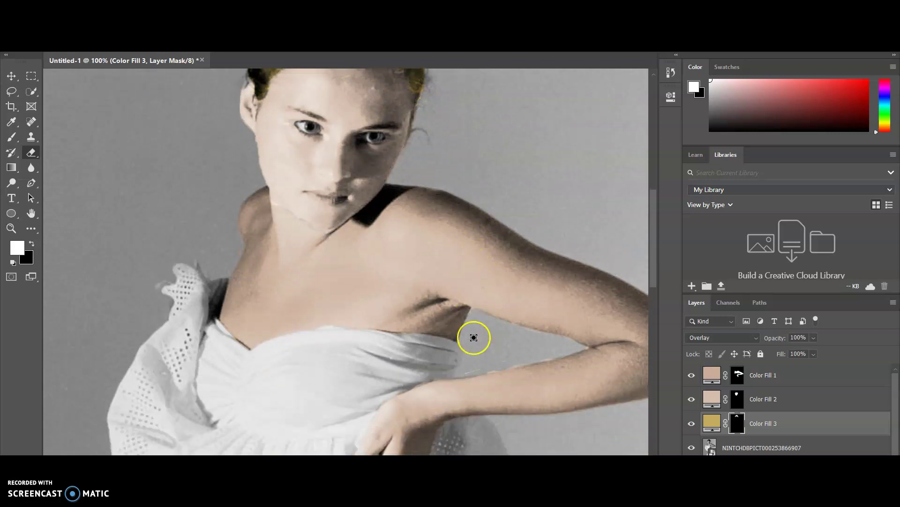
scroll(473, 338, "down", 5)
scroll(452, 342, "up", 9)
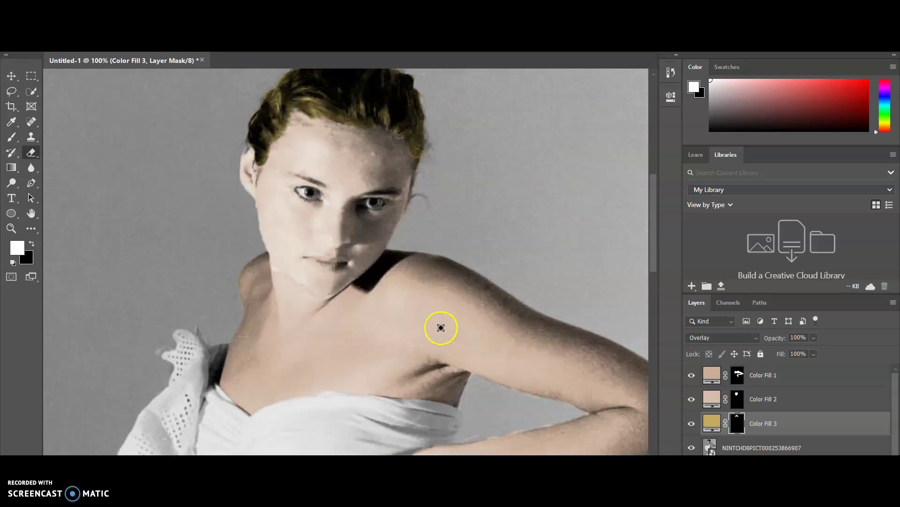
scroll(441, 327, "up", 5)
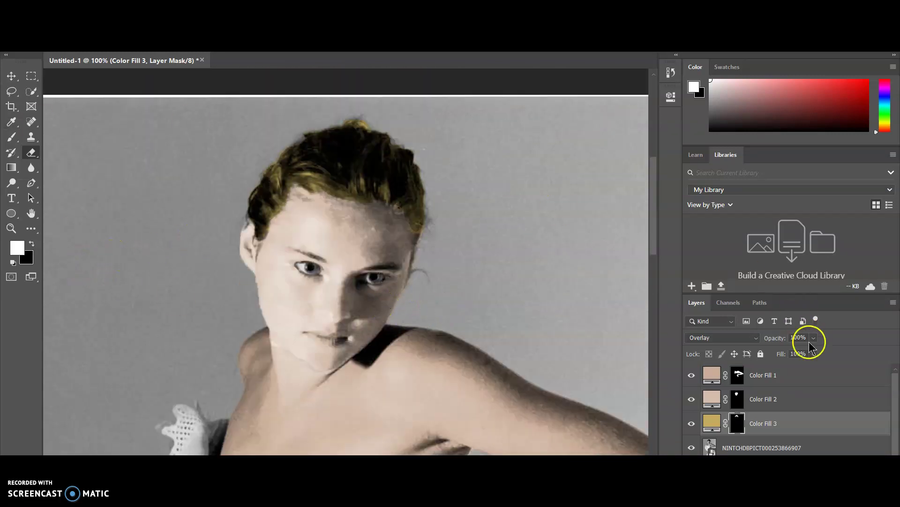
left_click(736, 376)
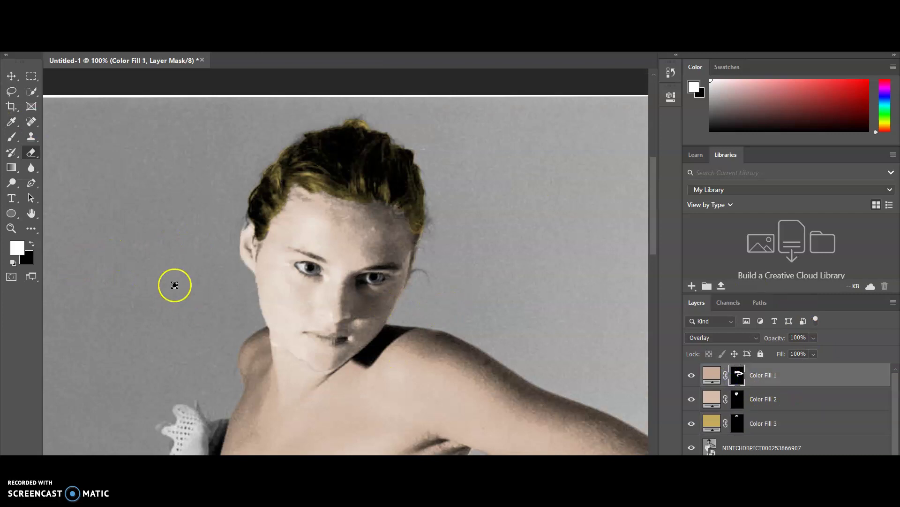
left_click(737, 401)
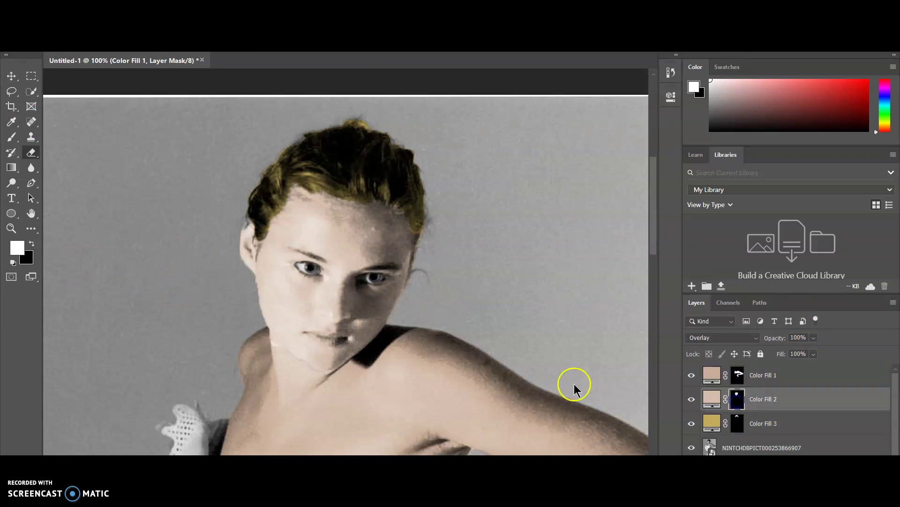
left_click(11, 137)
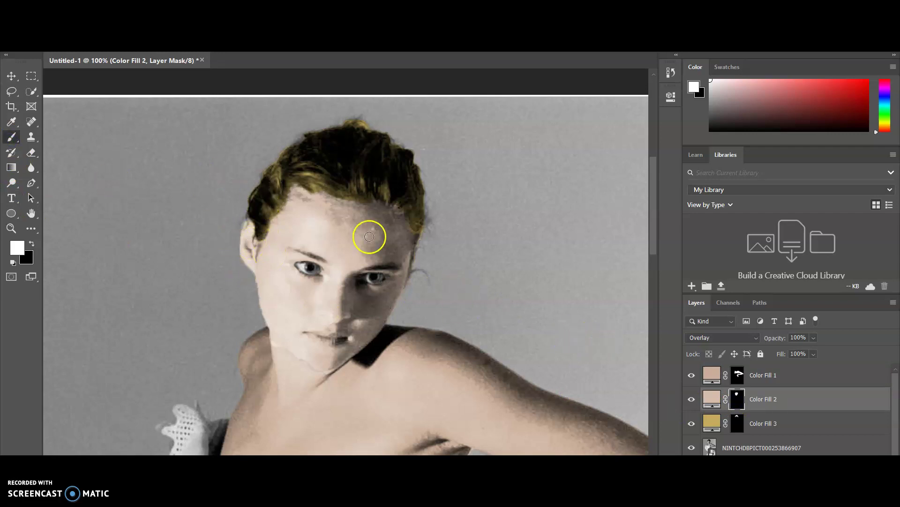
Zoom out to examine the colouring of the whole figure, from the face down to the dress
scroll(412, 247, "down", 2)
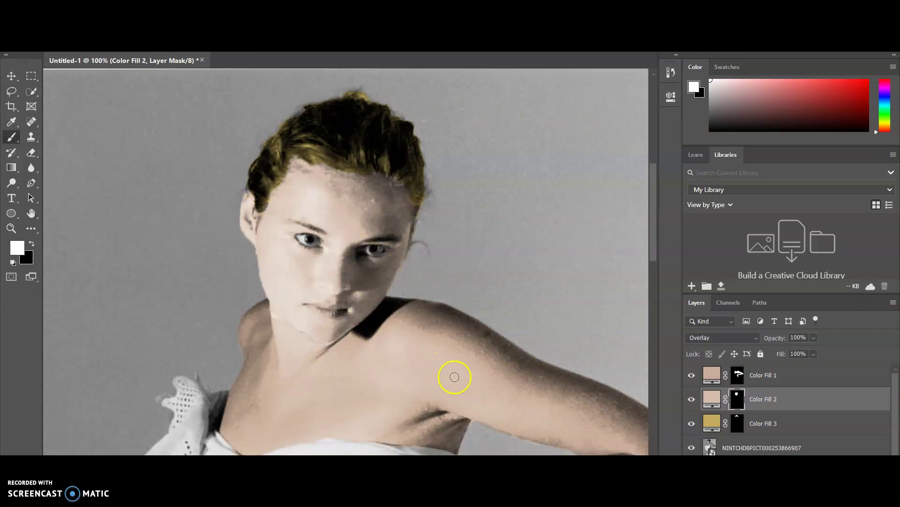
scroll(485, 378, "down", 6)
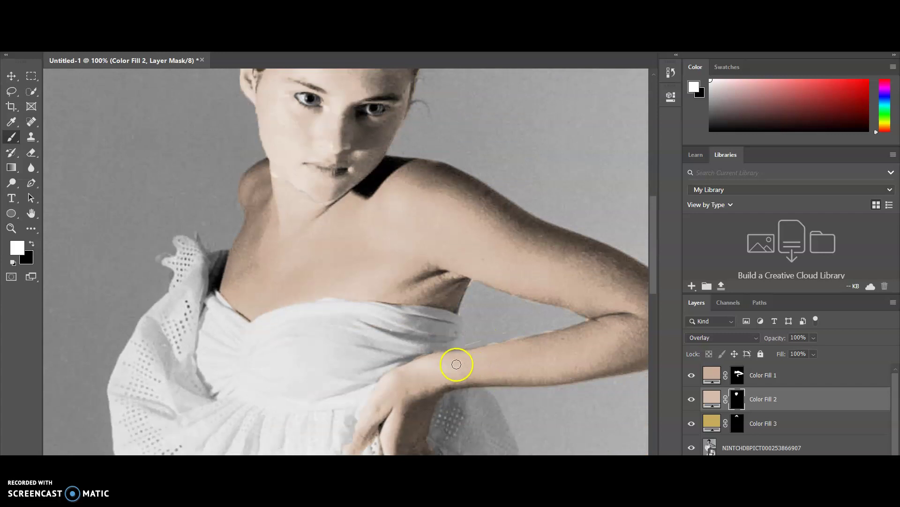
scroll(451, 366, "down", 3)
left_click(11, 228)
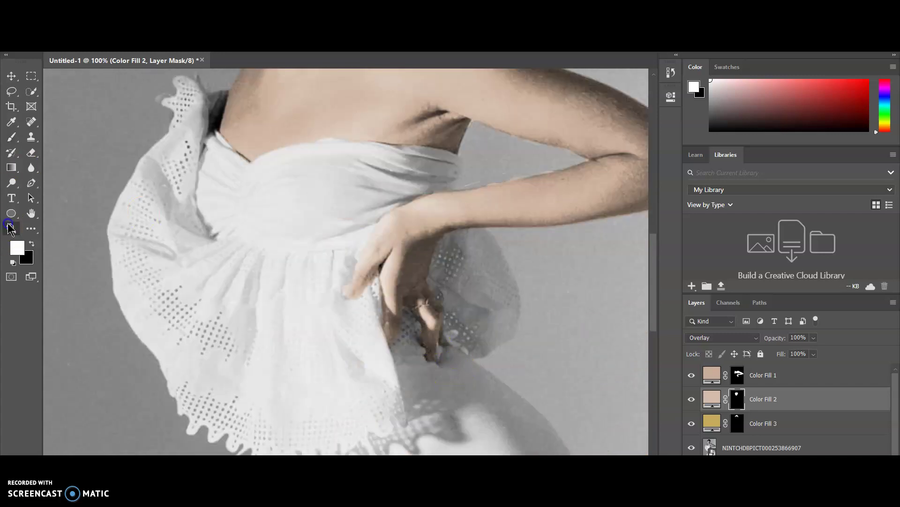
left_click(399, 283, "alt")
left_click(394, 283, "alt")
left_click(394, 283, "alt")
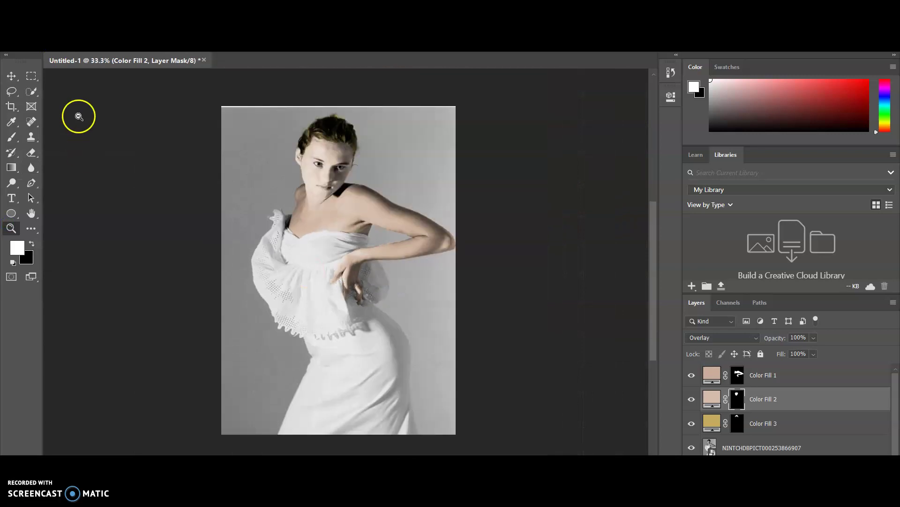
left_click(365, 292)
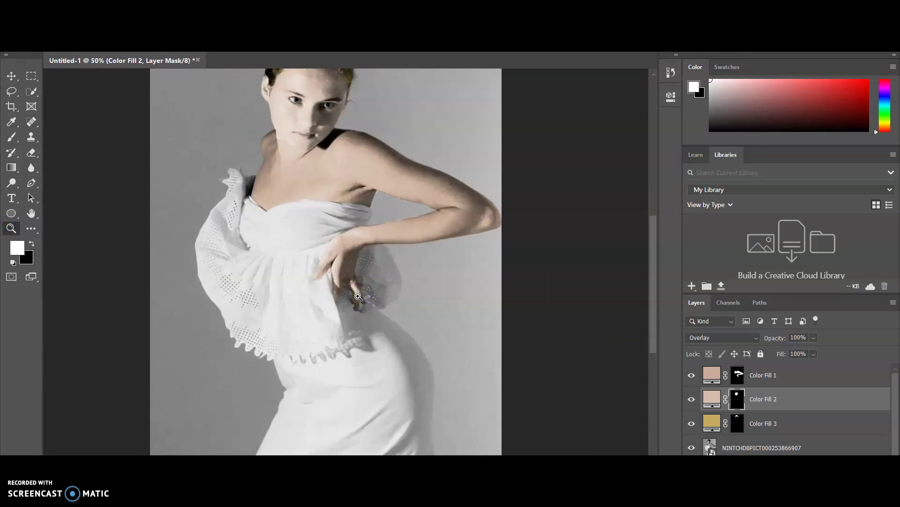
scroll(359, 294, "up", 3)
scroll(362, 297, "down", 2)
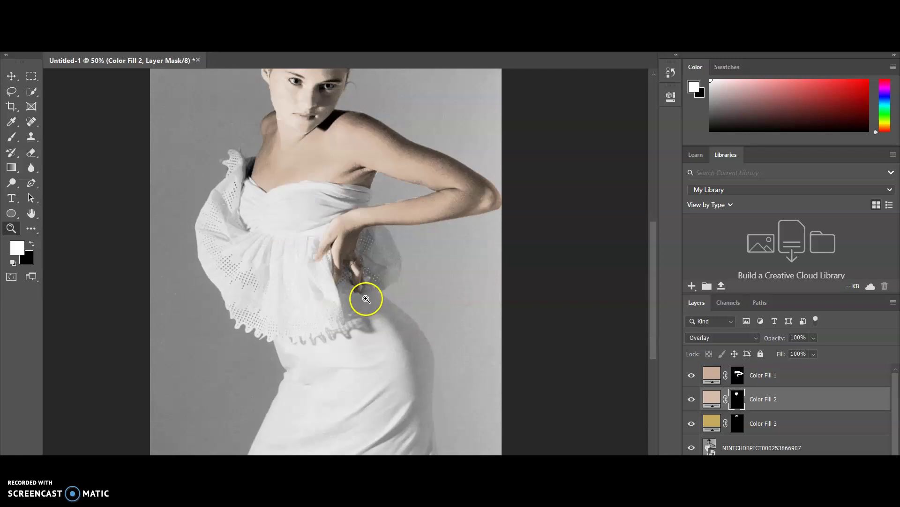
scroll(207, 392, "down", 1)
scroll(201, 399, "up", 1)
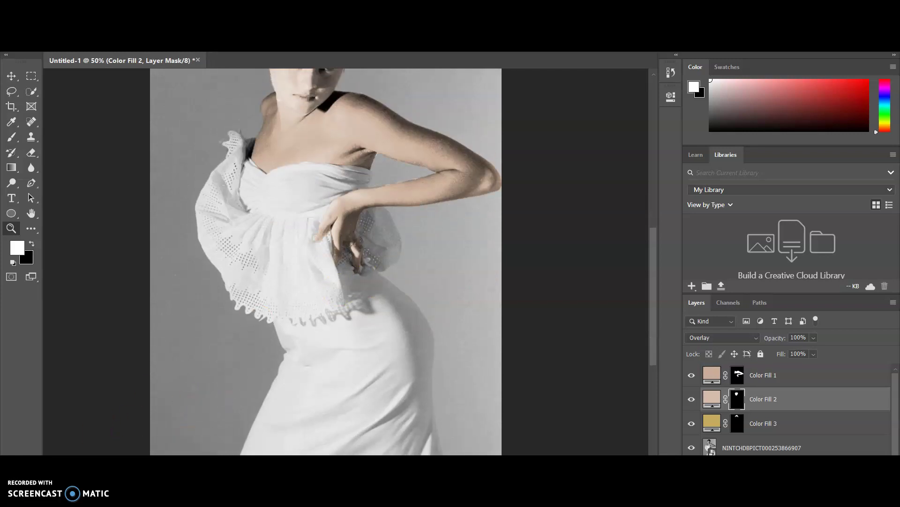
scroll(133, 376, "up", 7)
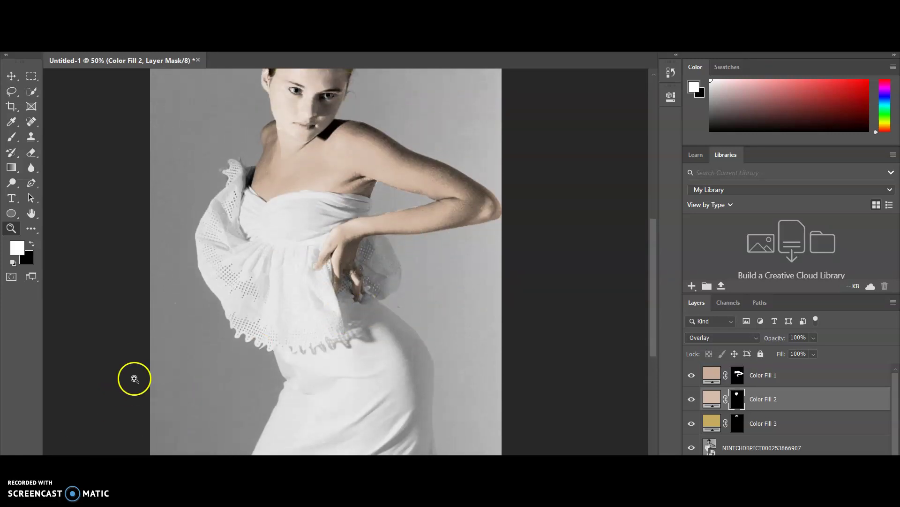